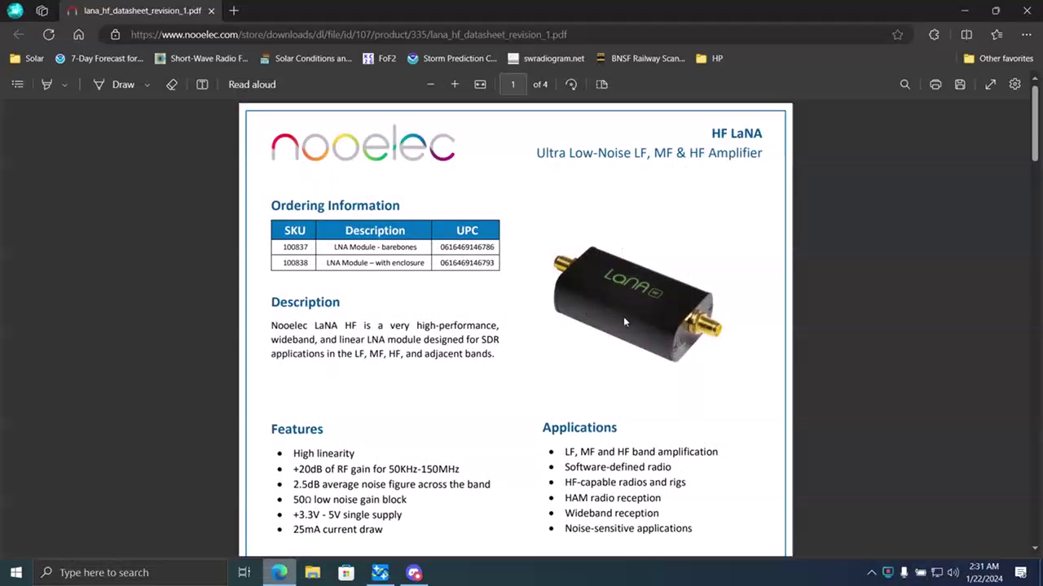
Step: Review the HF LaNA datasheet from its overview and pin configuration through the electrical specifications table on page 3
scroll(604, 352, "down", 2)
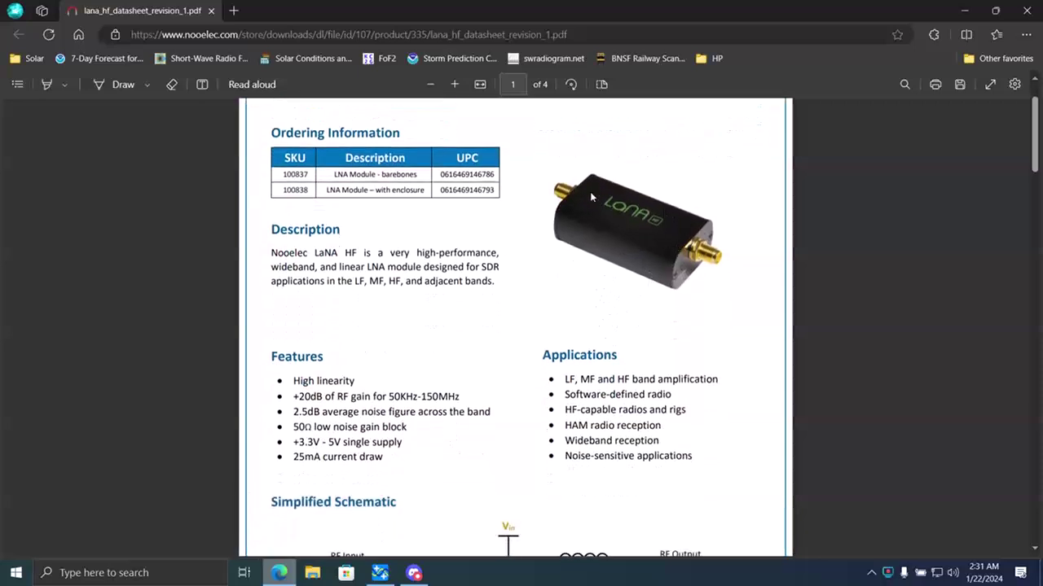
scroll(599, 235, "down", 2)
scroll(605, 268, "up", 4)
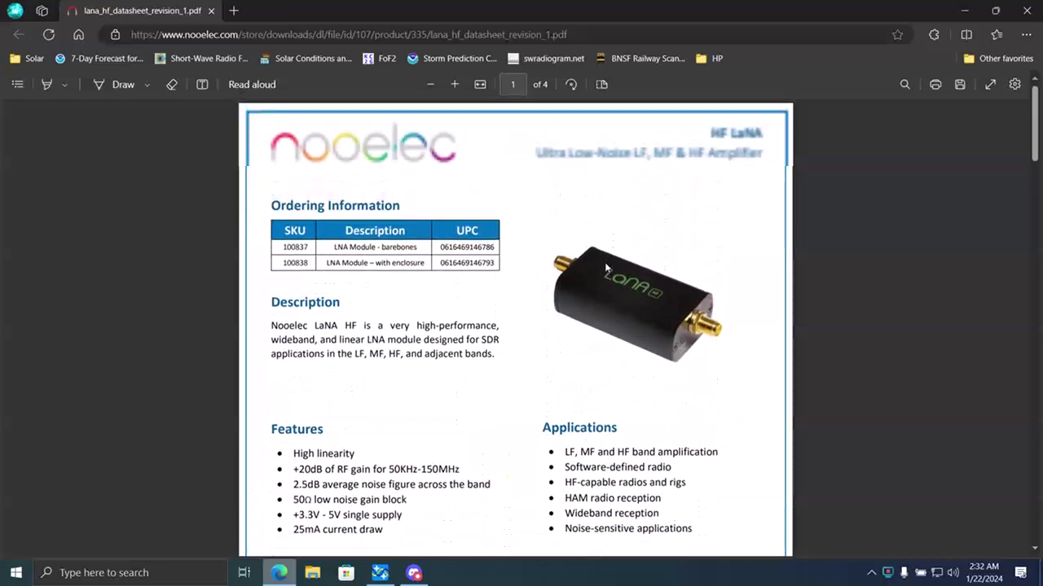
scroll(605, 268, "down", 2)
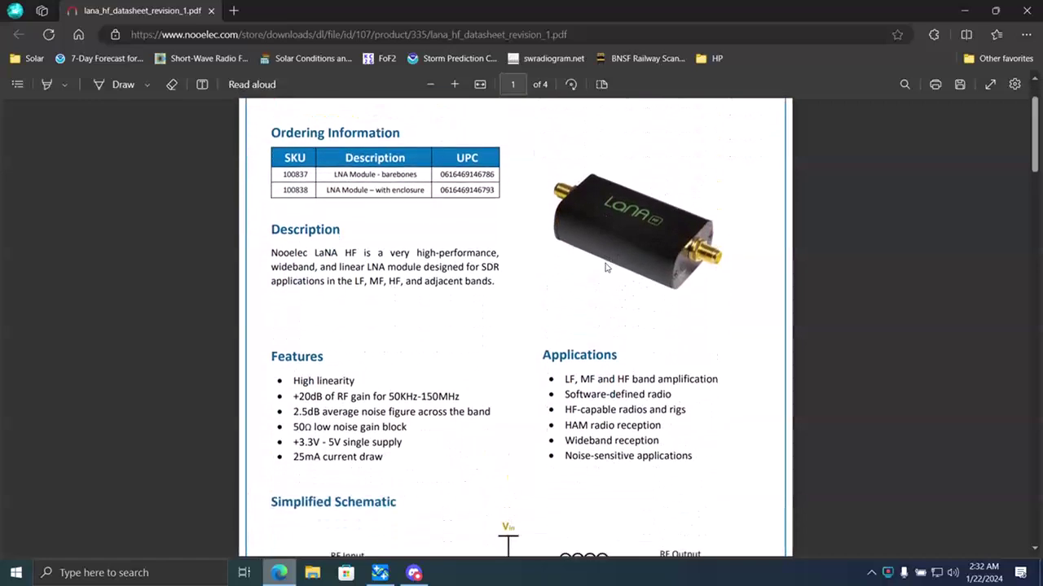
scroll(605, 268, "down", 4)
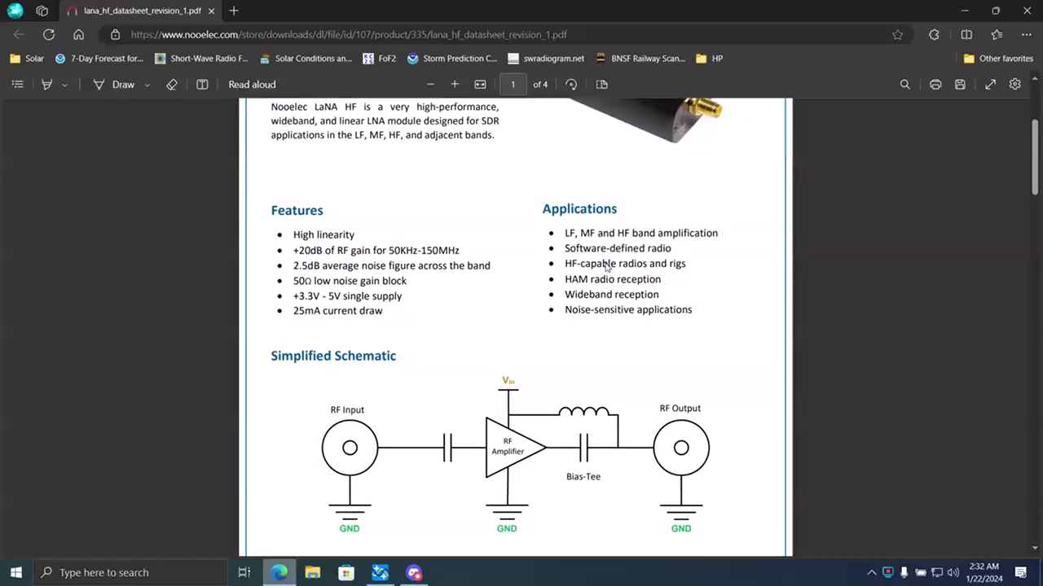
scroll(605, 268, "down", 5)
scroll(605, 268, "up", 10)
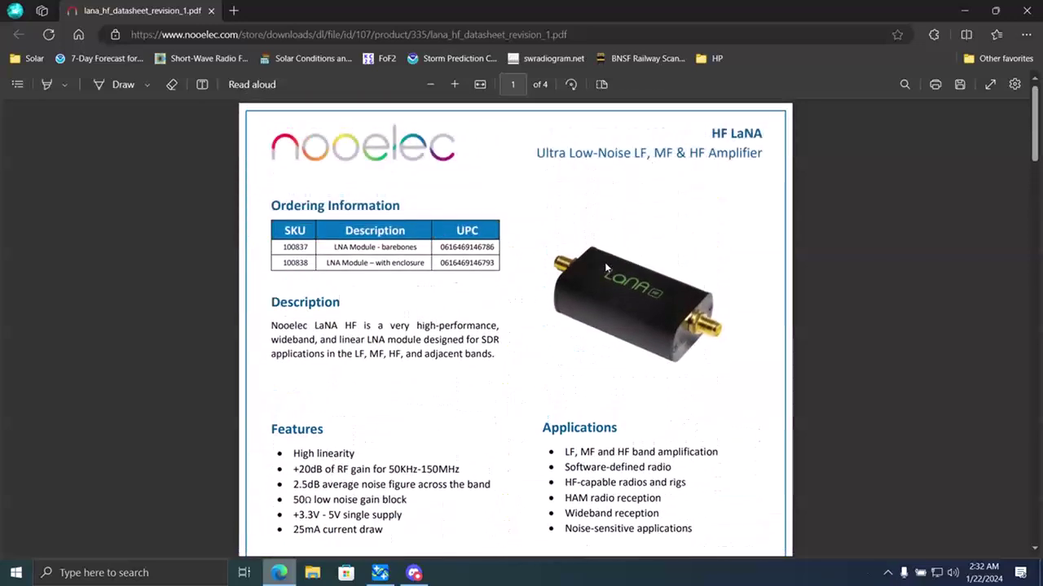
scroll(605, 268, "down", 20)
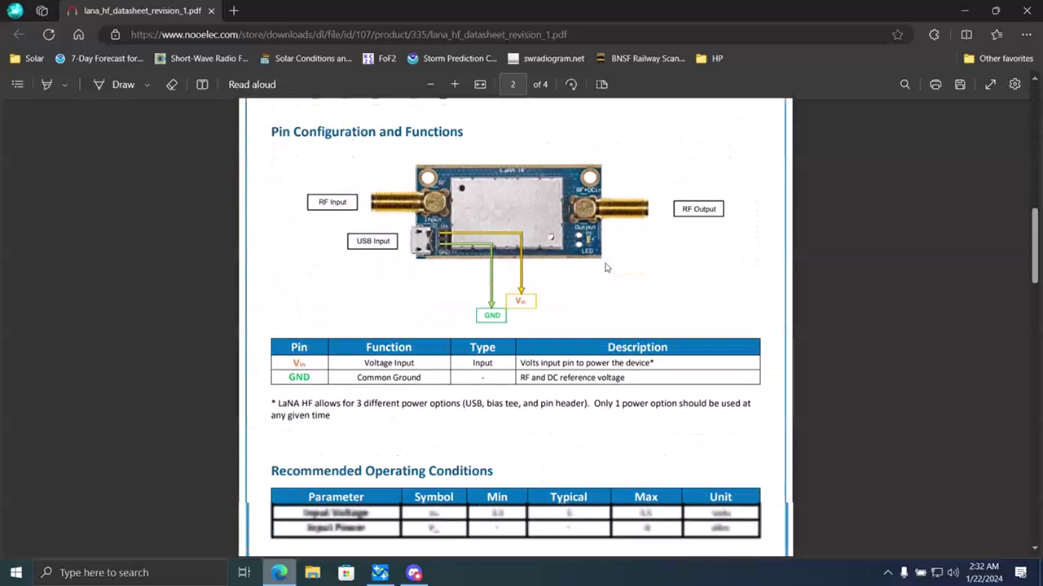
scroll(605, 268, "down", 18)
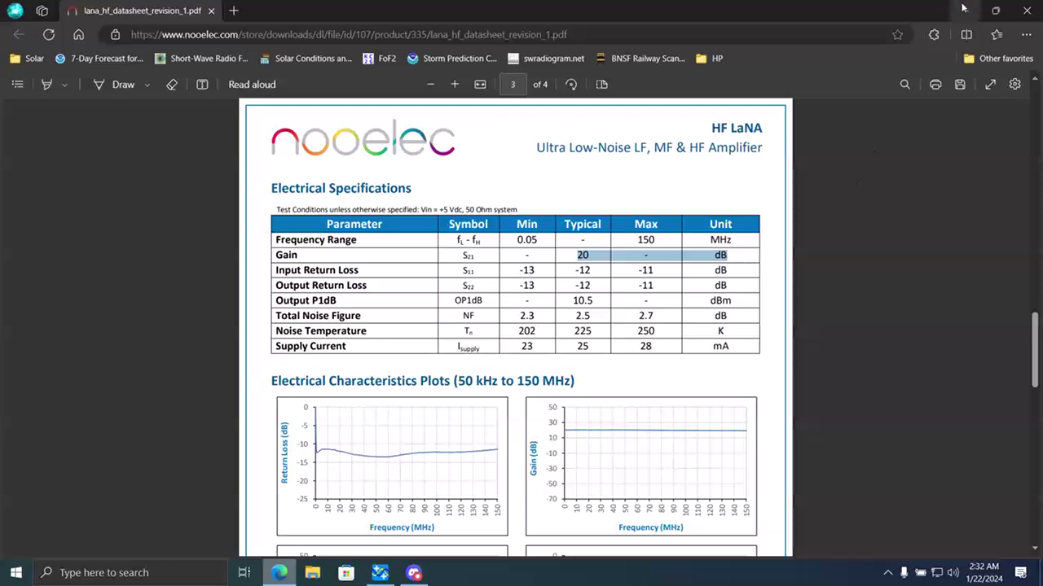
Step: Switch to SDR++, set the RTL-SDR source gain to 20.7 dB and enable Bias T to power the amplifier
left_click(962, 8)
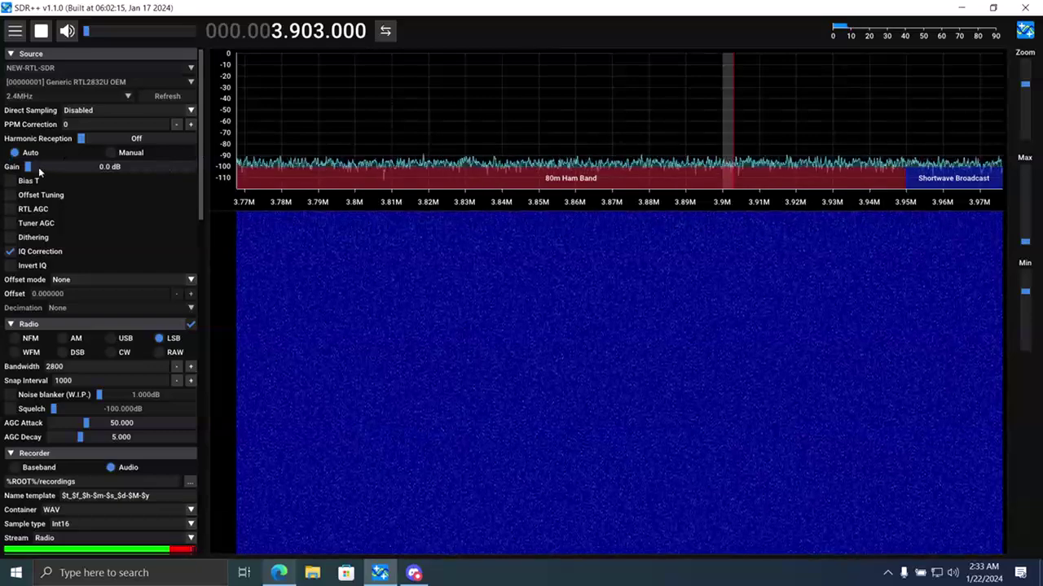
left_click_drag(35, 168, 105, 171)
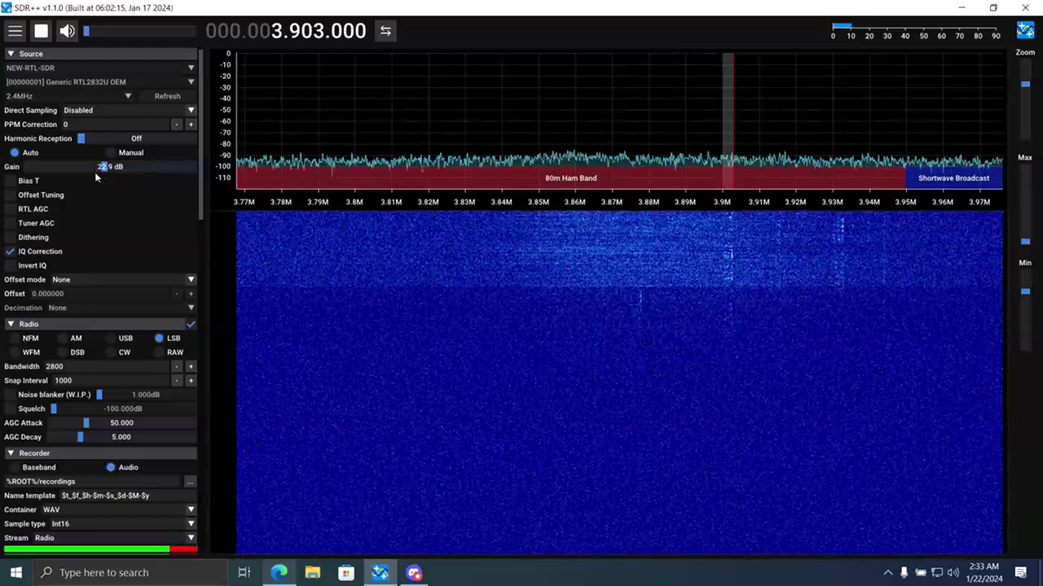
left_click(101, 167)
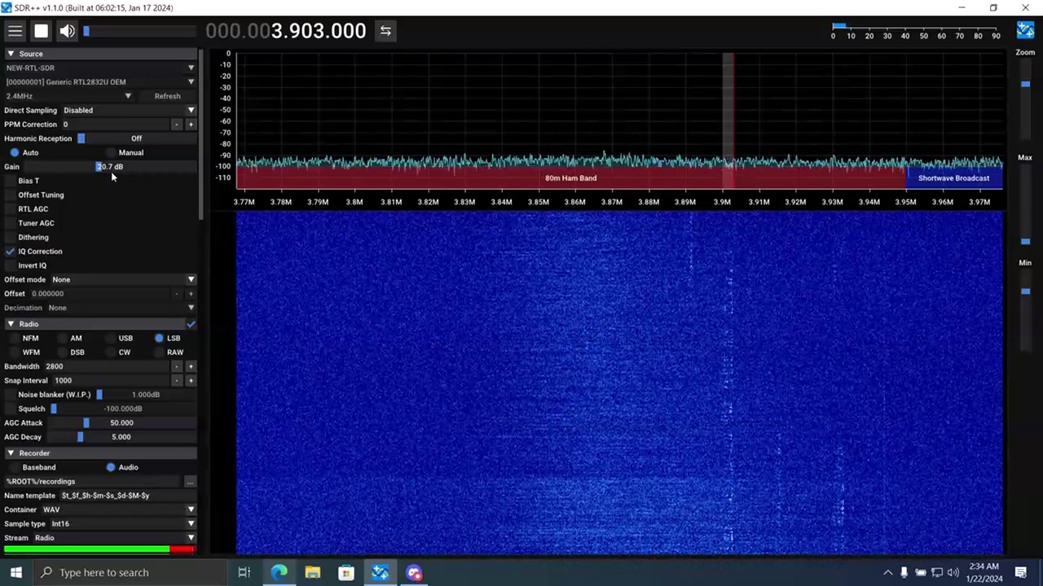
left_click(10, 183)
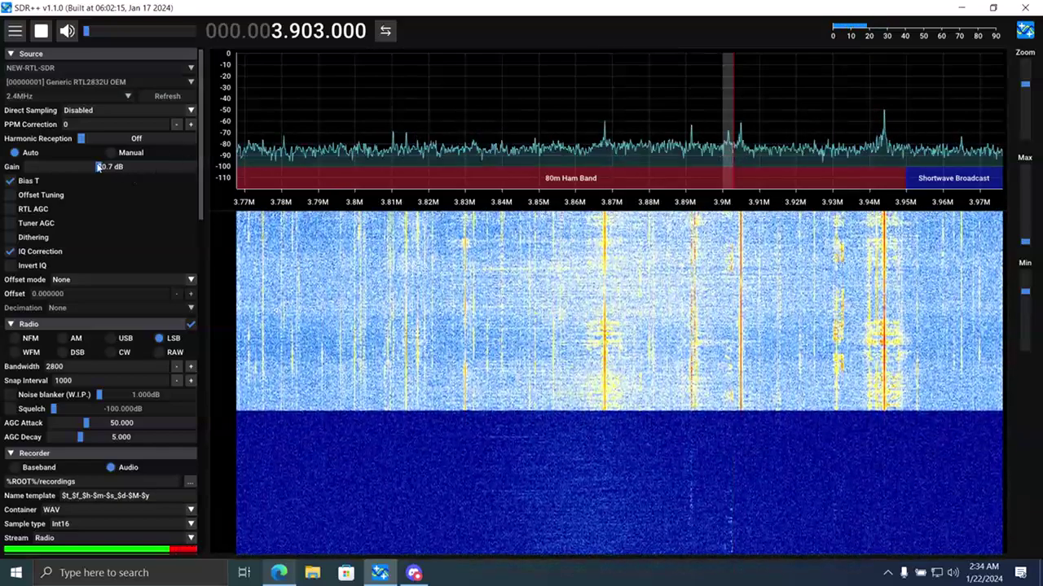
Step: Compare source gains of 0.0, 3.7 and 7.7 dB with Bias T enabled, and settle on 3.7 dB
left_click_drag(98, 167, 53, 169)
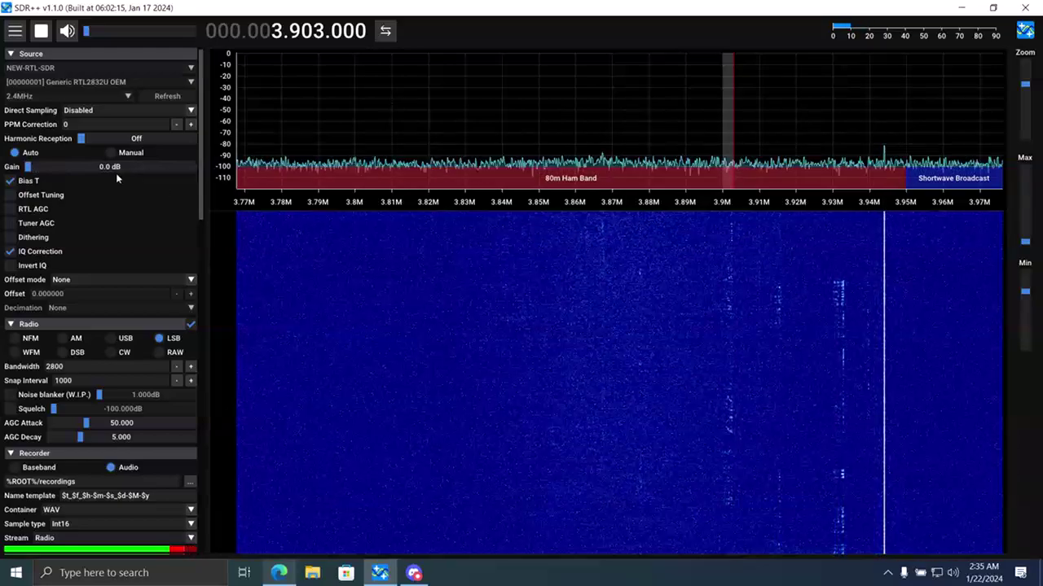
left_click_drag(30, 169, 52, 175)
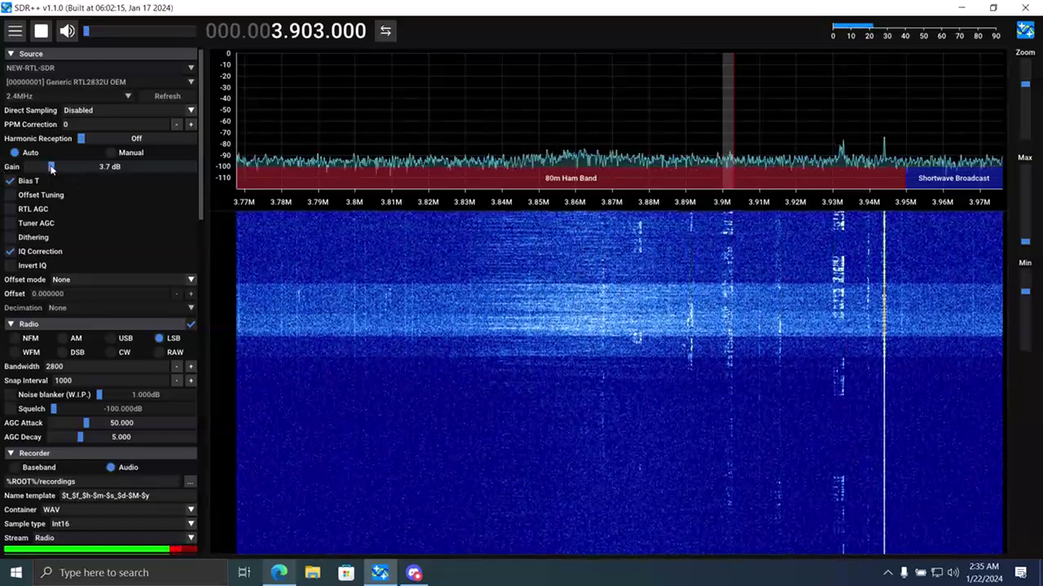
left_click_drag(49, 166, 27, 168)
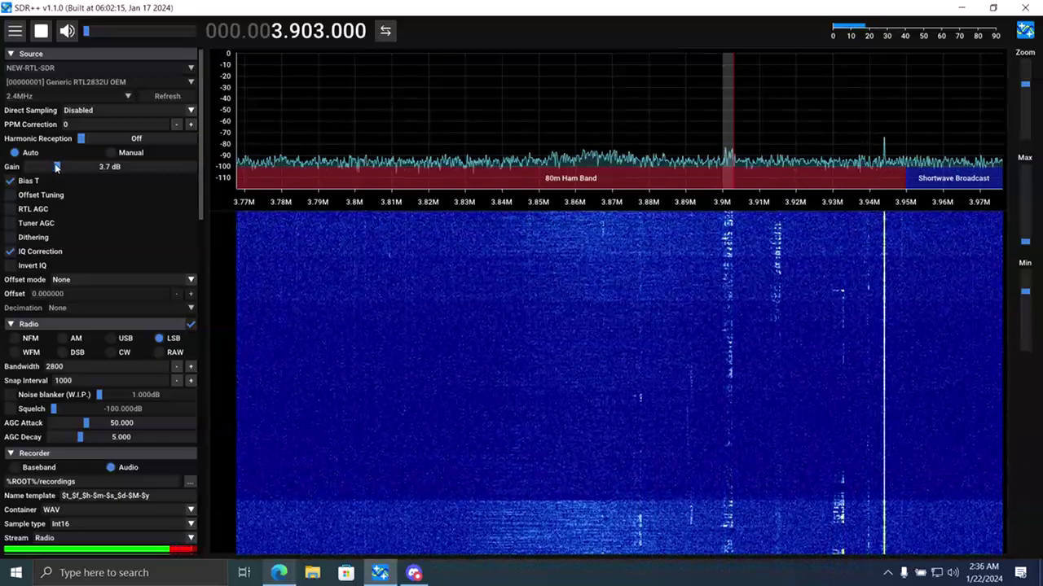
left_click_drag(51, 167, 58, 167)
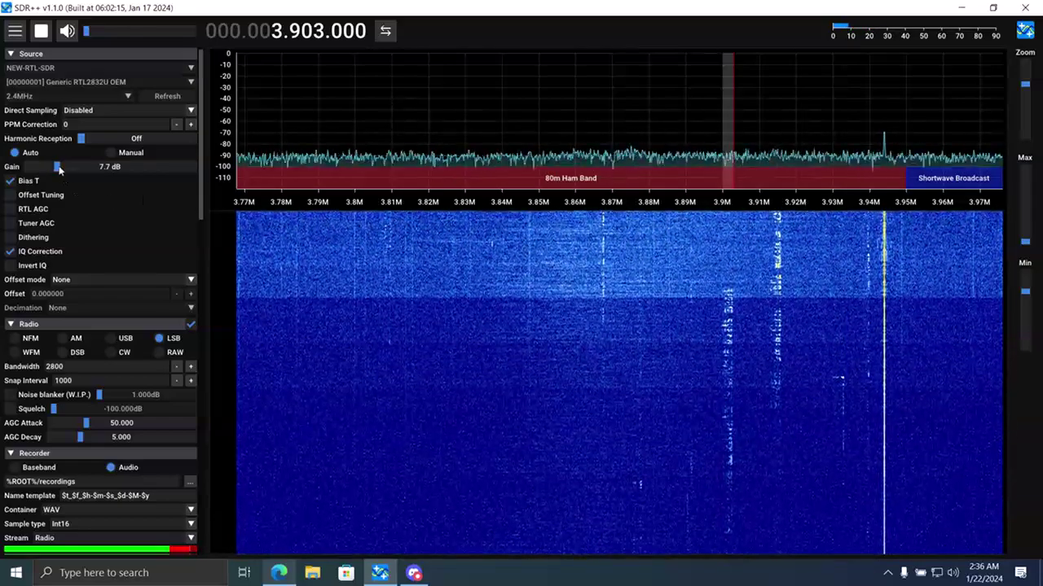
left_click_drag(59, 169, 54, 169)
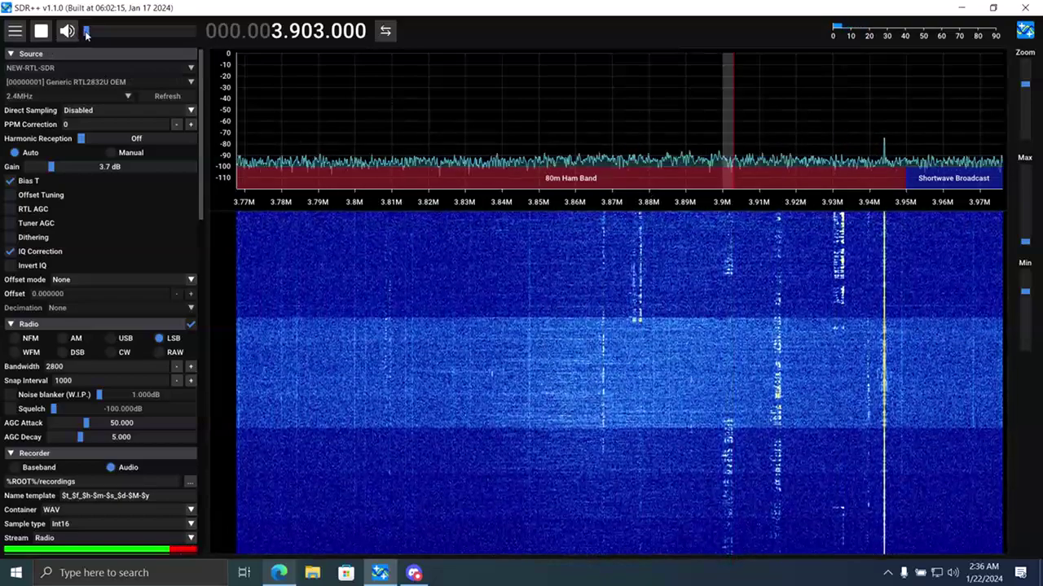
Step: Listen to the 80m band signals at 3.903 MHz and 3.933 MHz, and turn the audio volume back down
left_click_drag(109, 34, 131, 36)
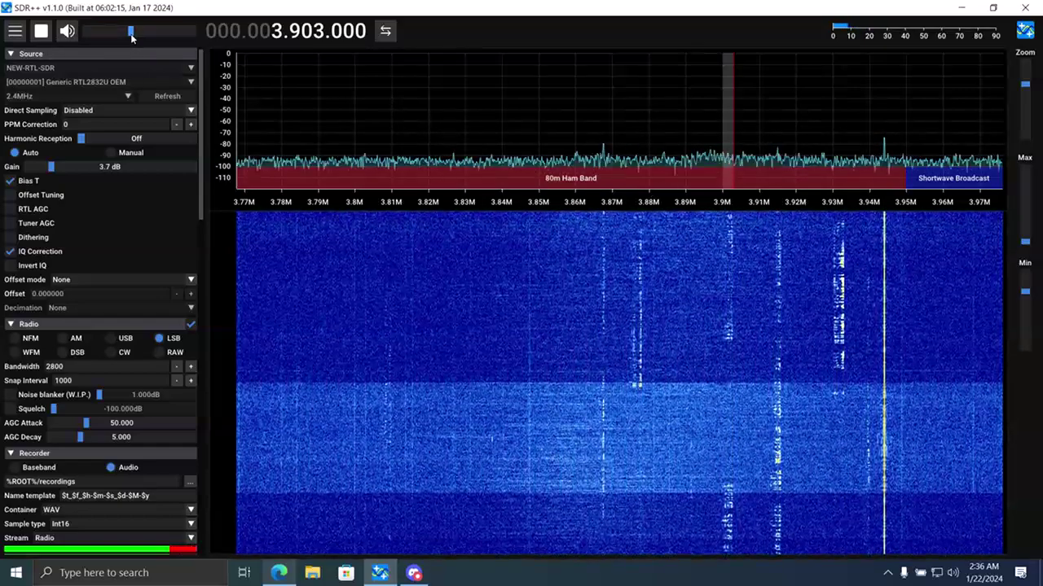
left_click_drag(131, 36, 89, 37)
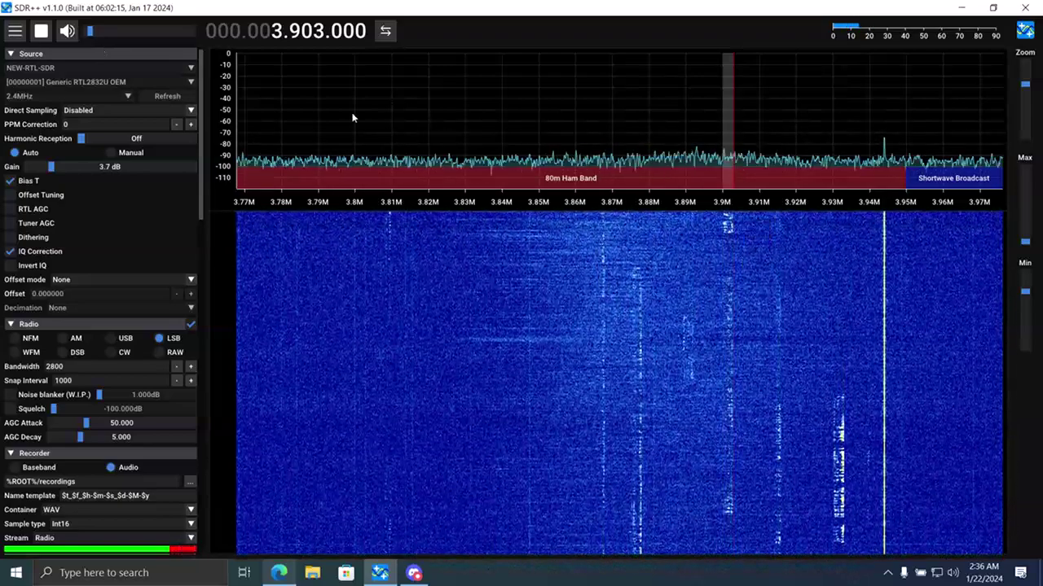
left_click_drag(89, 36, 140, 35)
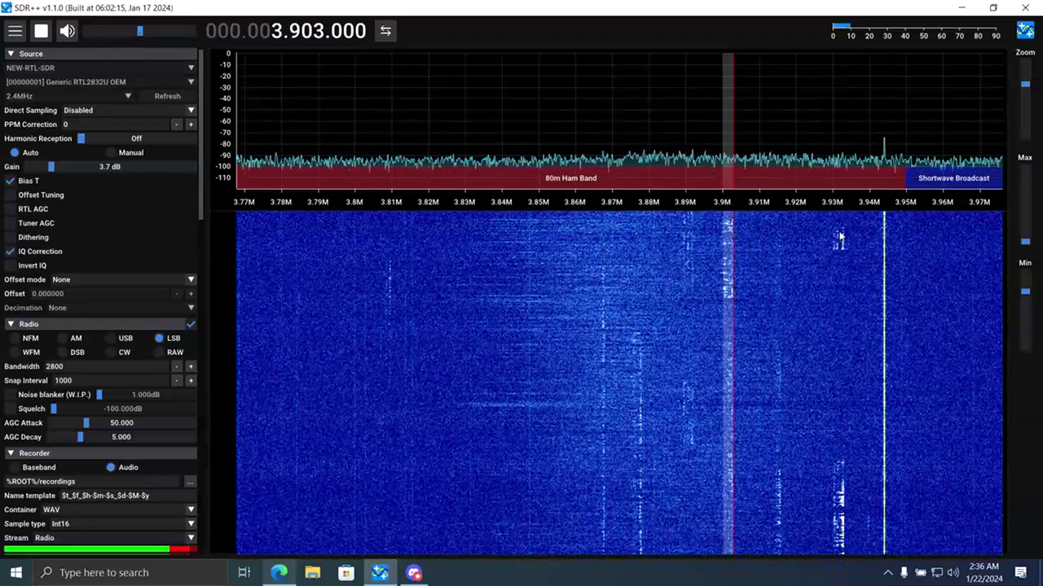
left_click_drag(835, 235, 840, 236)
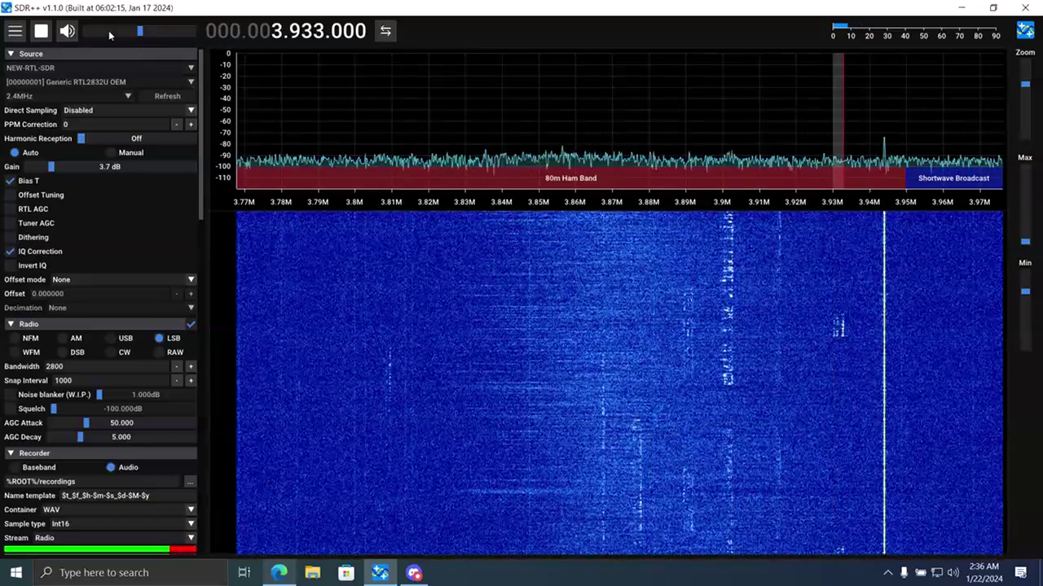
left_click_drag(138, 35, 90, 39)
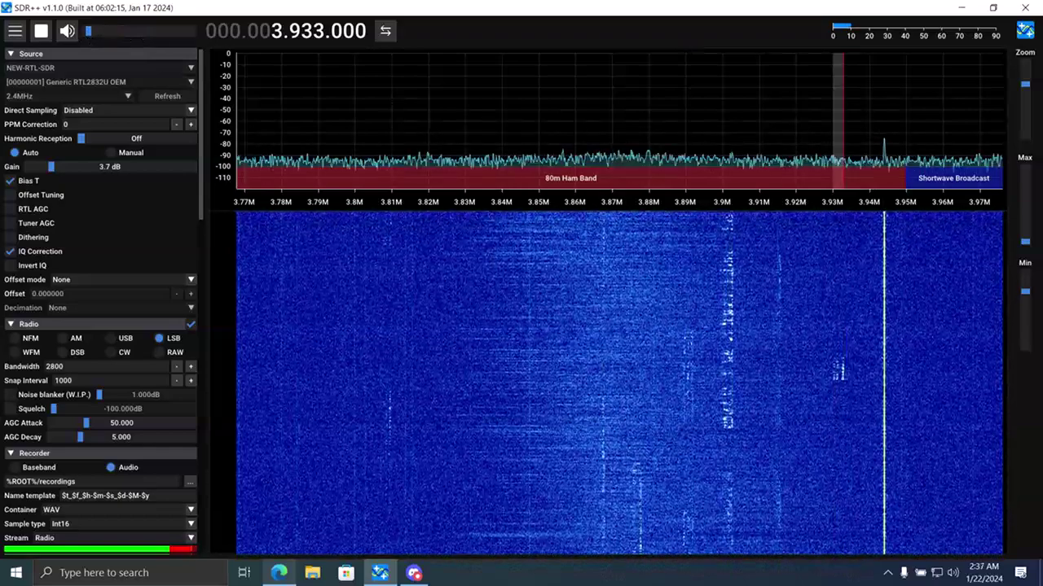
Step: Tune the receiver to the strong shortwave signal at 5.935 MHz and centre the spectrum on it
left_click_drag(1029, 88, 1017, 146)
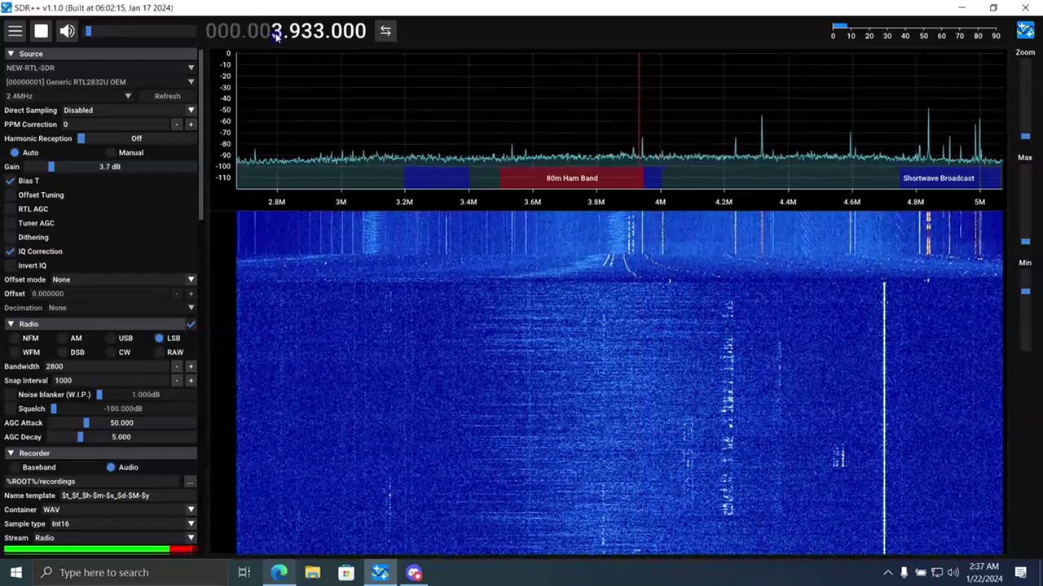
scroll(277, 36, "up", 2)
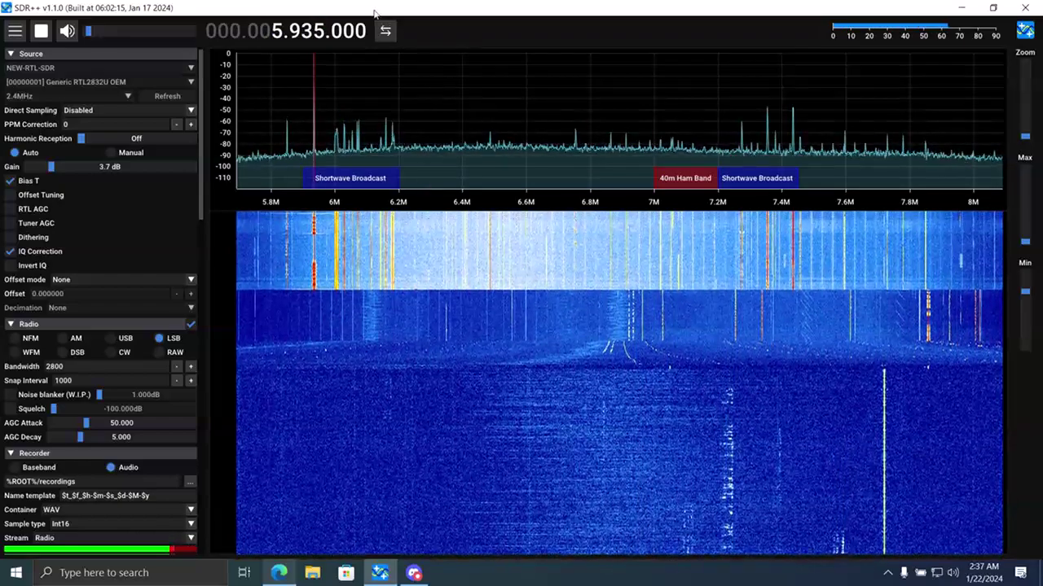
left_click(385, 31)
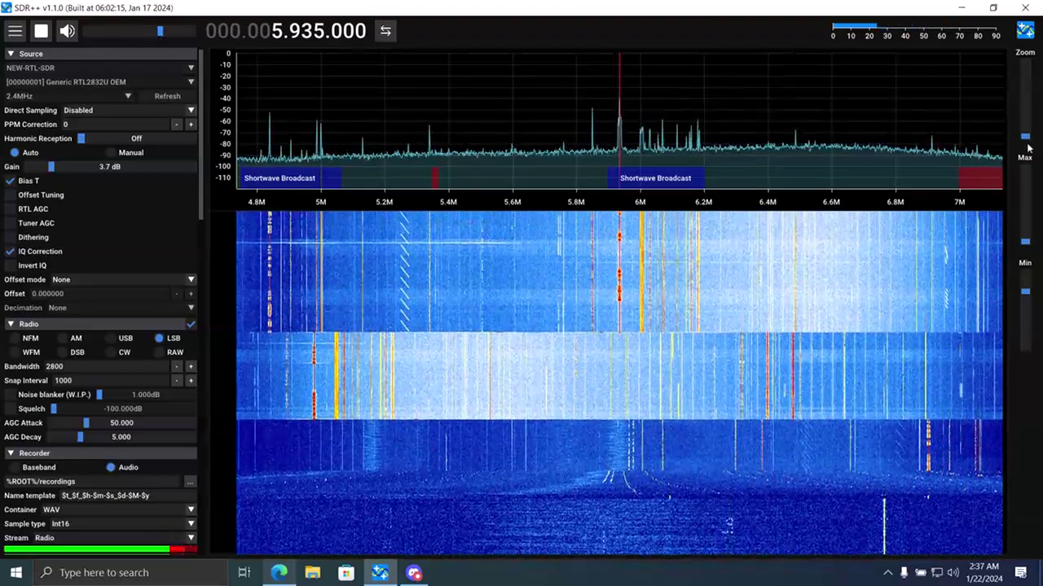
left_click_drag(1025, 137, 1025, 109)
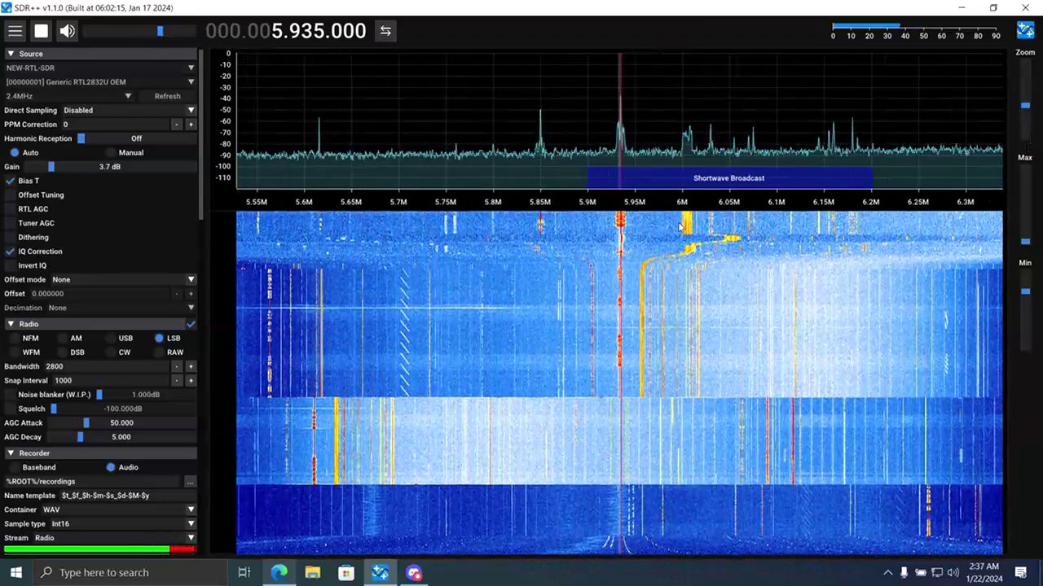
Step: Tune to other signals around the shortwave broadcast band, ending on 6.070 MHz, and lower the audio volume to minimum
left_click(540, 219)
scroll(538, 221, "up", 1)
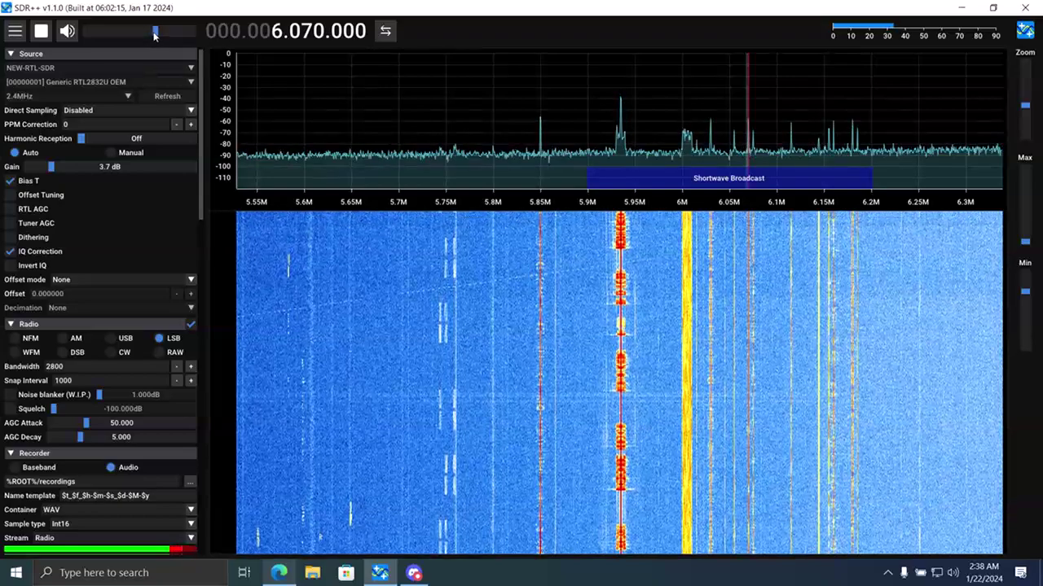
left_click(106, 31)
left_click_drag(106, 31, 86, 31)
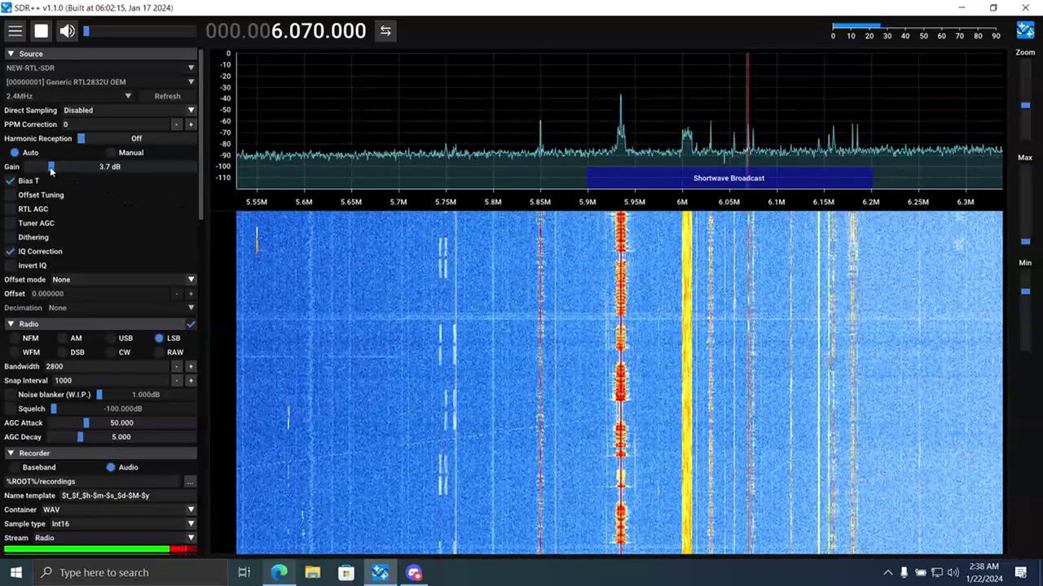
Step: Recheck the amplifier's gain specification in the HF LaNA datasheet and return to SDR++
left_click(277, 573)
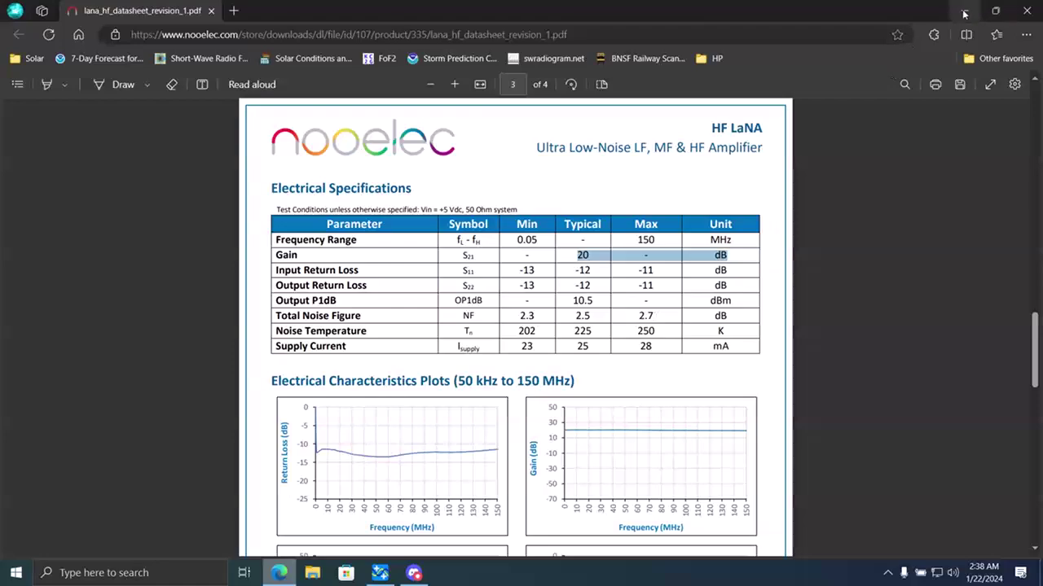
left_click(963, 11)
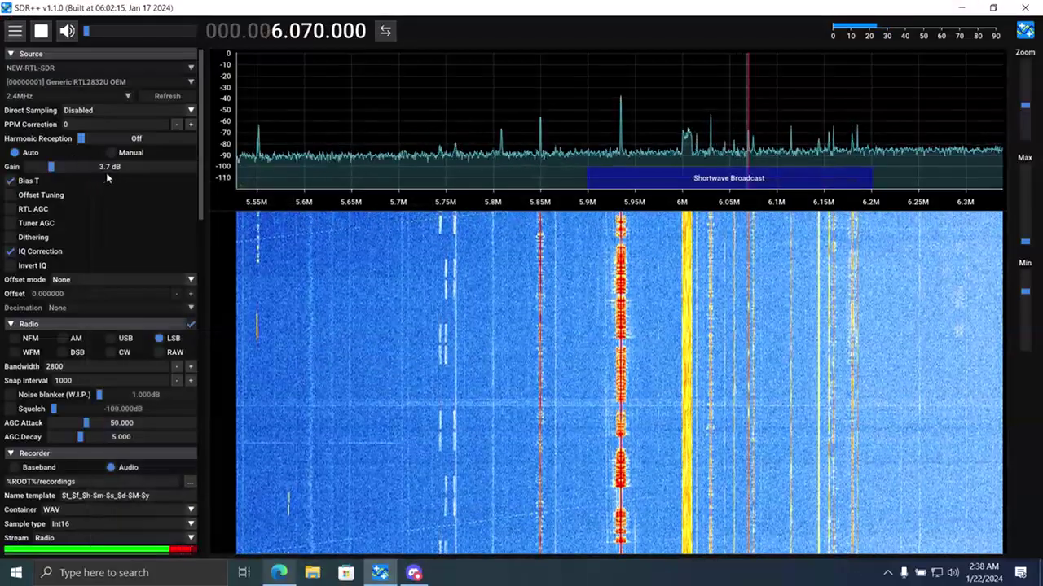